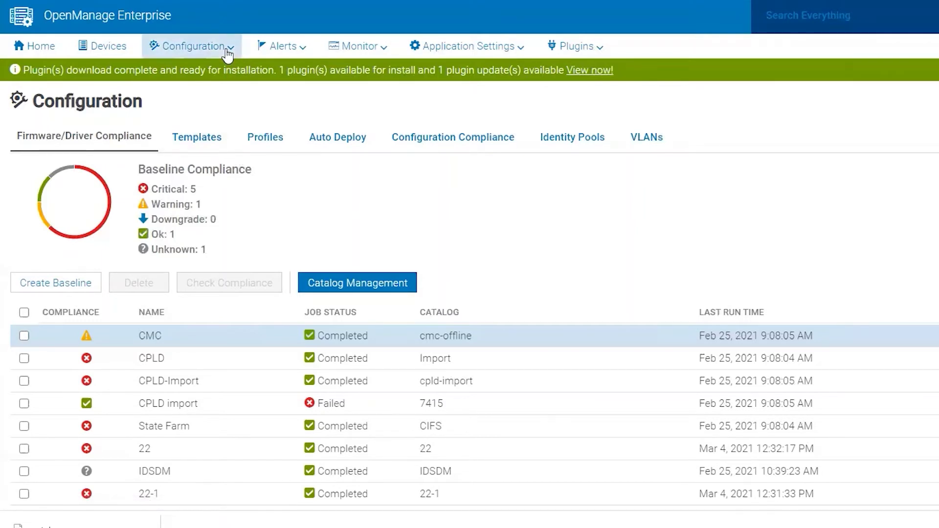
Open catalog 22's edit dialog from Catalog Management to check its NFS share and catalog path
click(336, 294)
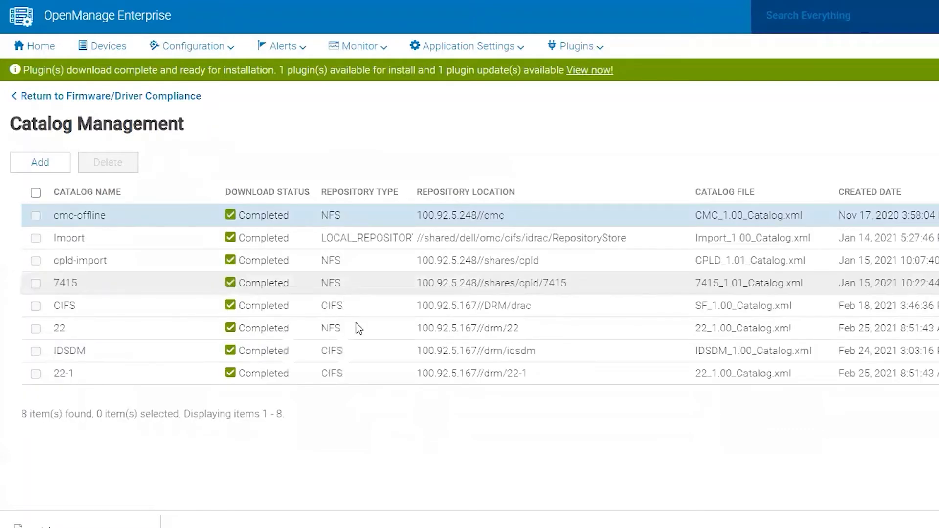
click(395, 326)
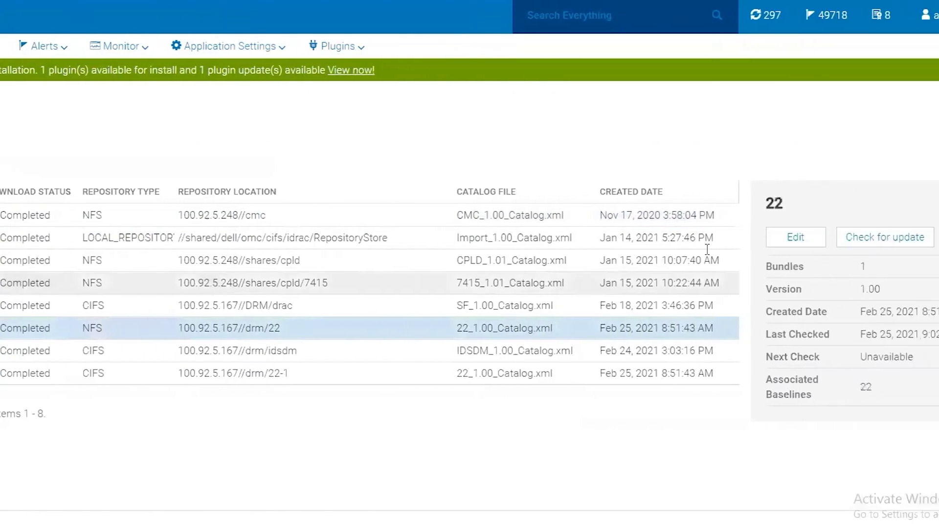
click(715, 239)
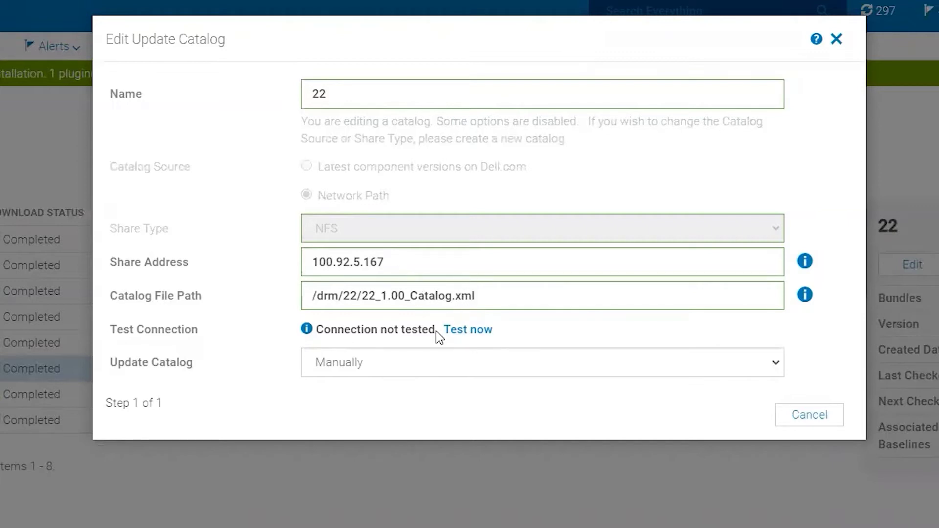
Leave catalog 22 unchanged, then give catalog 22-1 share credentials, test the connection, and save
click(809, 416)
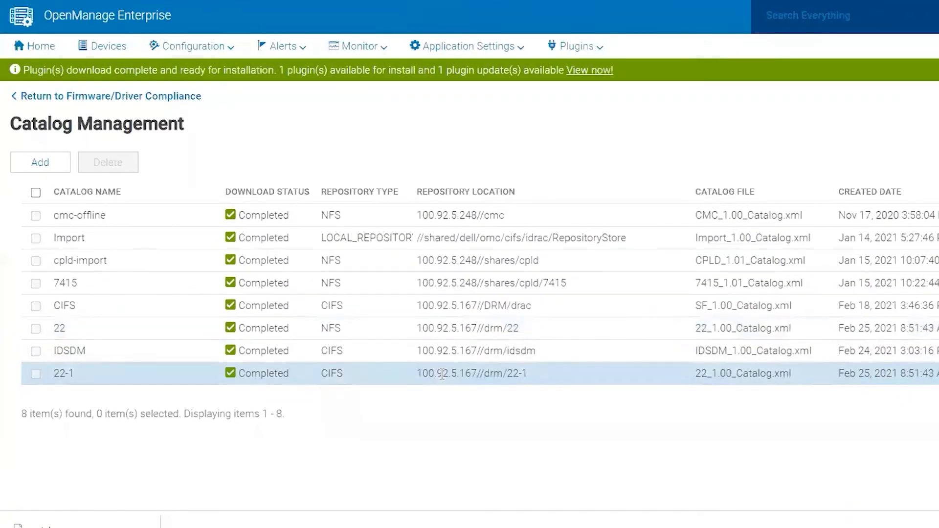
click(442, 374)
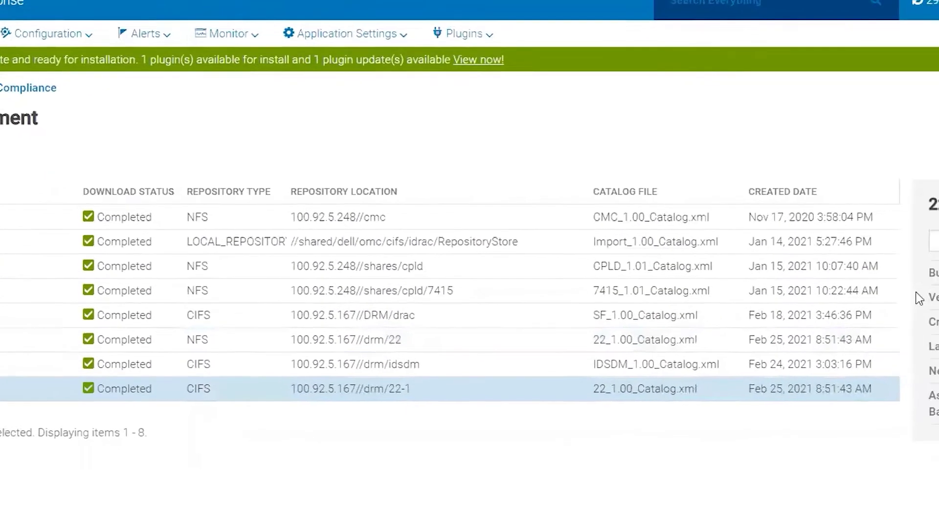
click(913, 245)
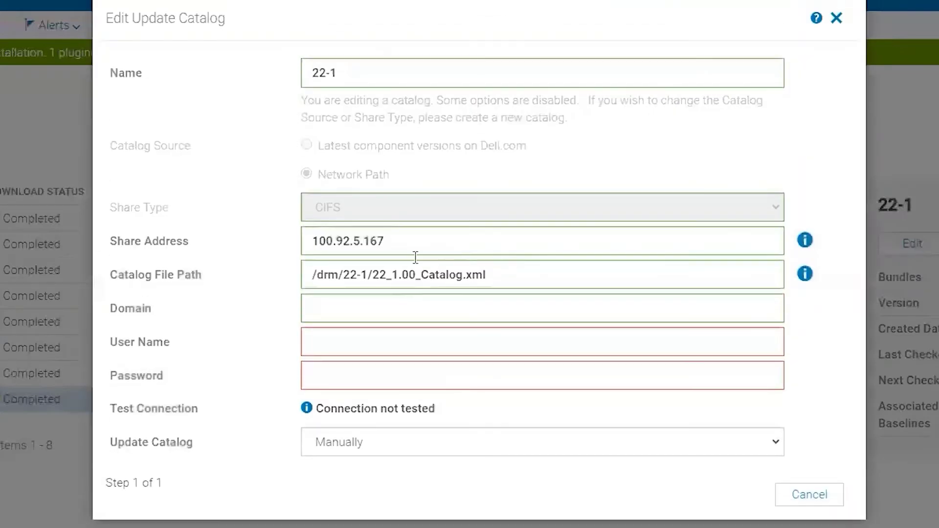
click(340, 344)
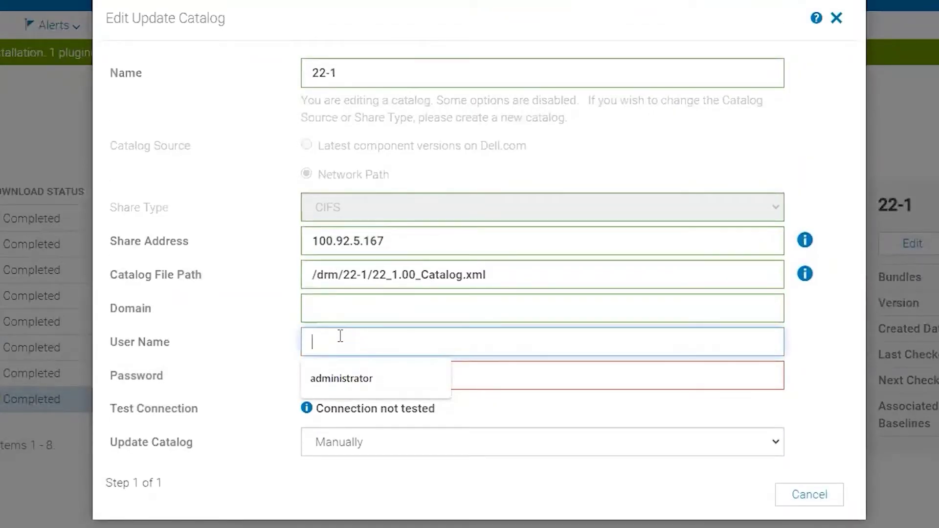
text(administrator)
key(Tab)
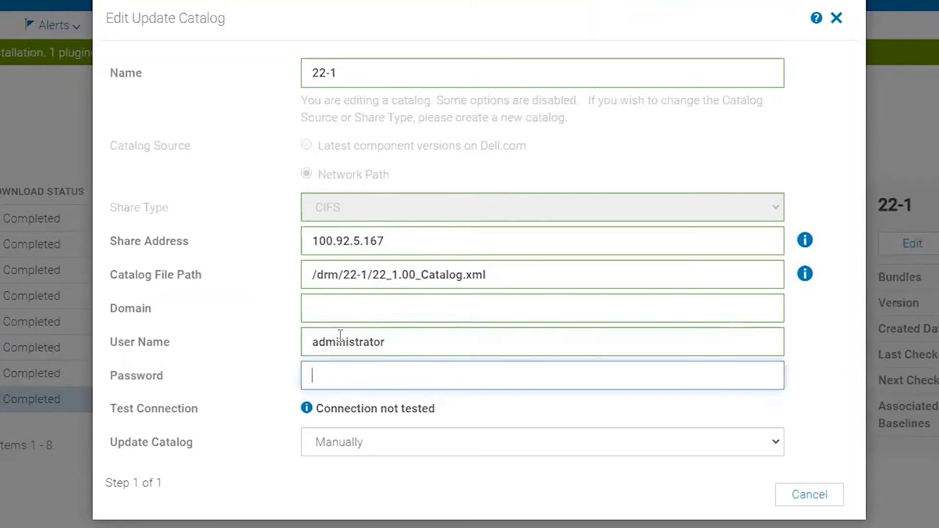
text(************)
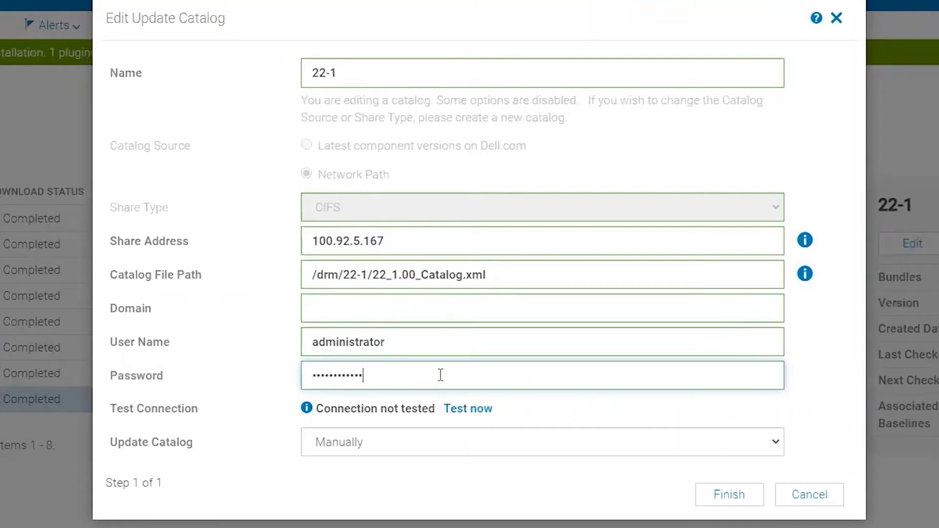
click(473, 410)
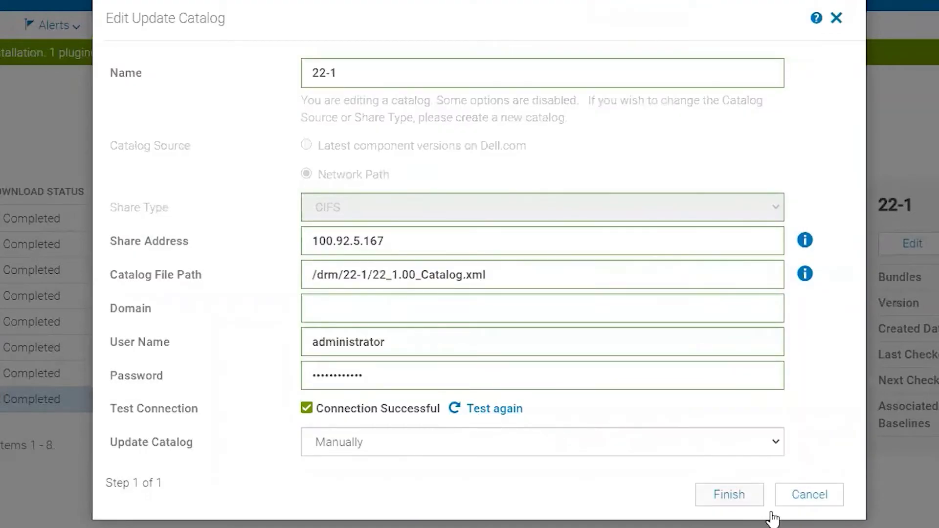
click(731, 495)
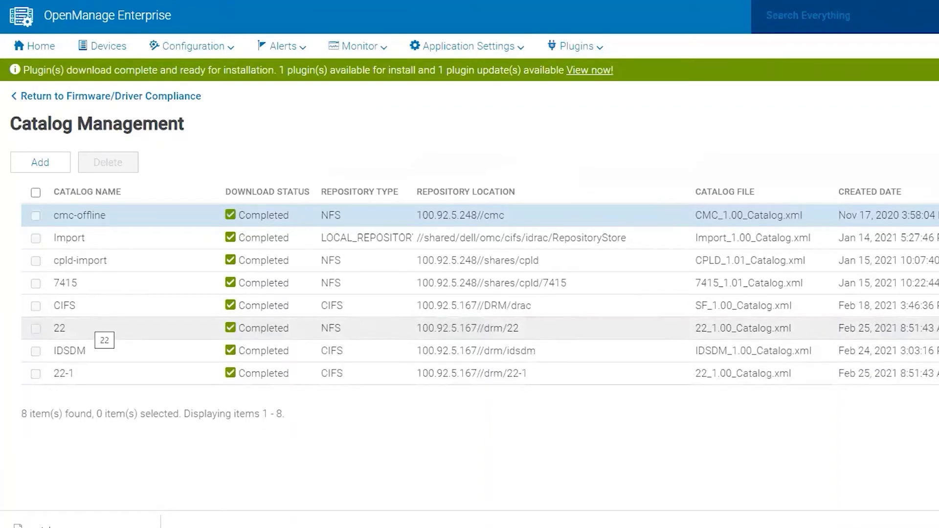
Return to Firmware/Driver Compliance and bring up the E:\DRM\22-1 Explorer window
click(81, 97)
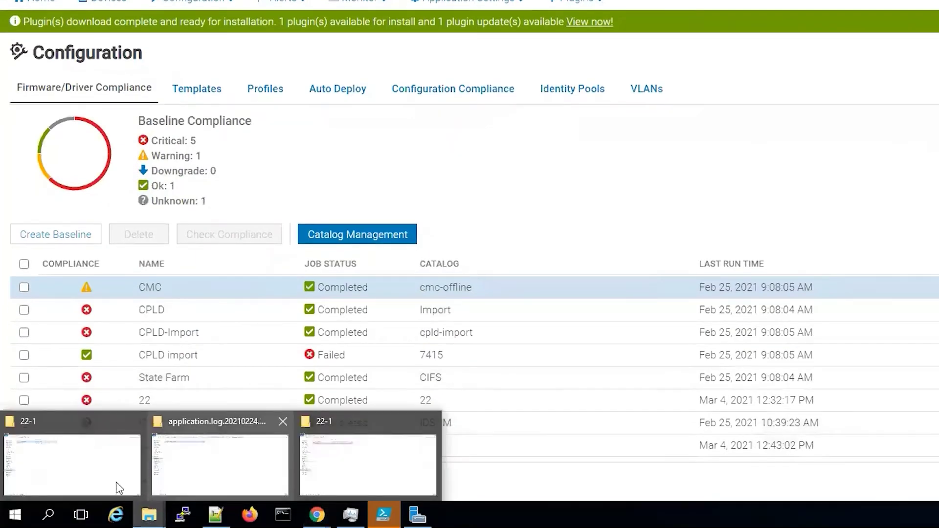
click(42, 465)
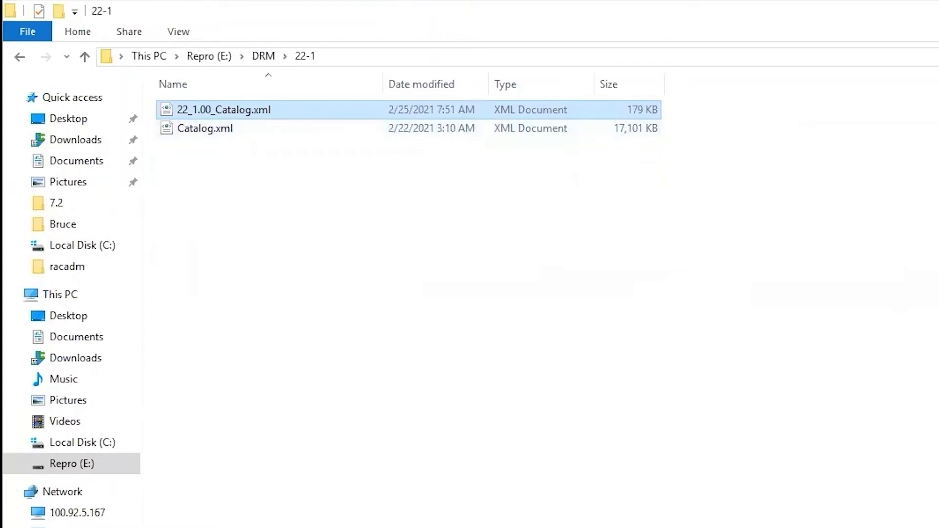
Close Explorer and run Check Compliance on the 22-1 baseline again
click(878, 57)
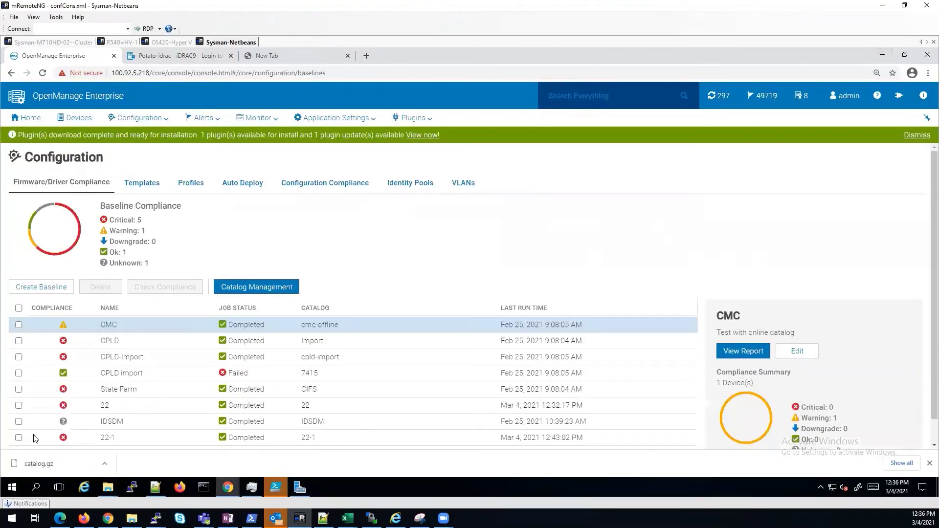
scroll(33, 425, down, 1)
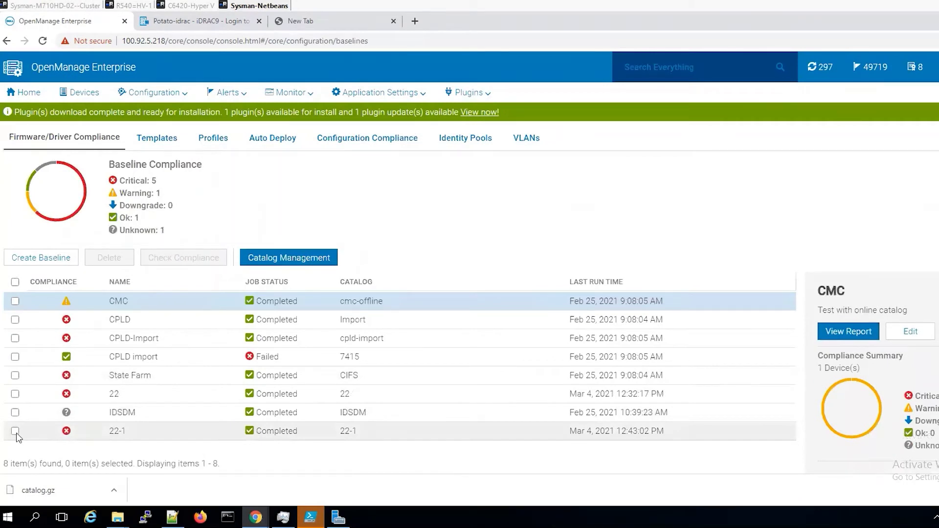
click(14, 432)
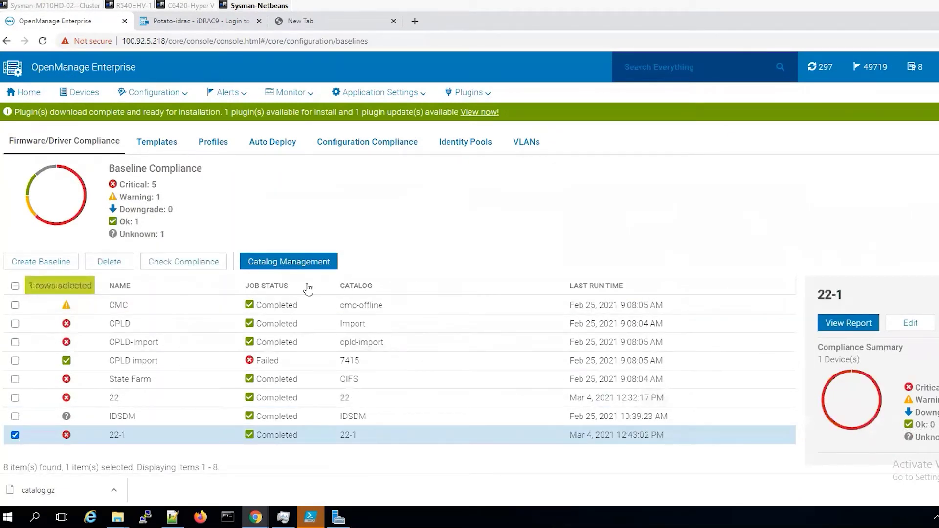
click(192, 266)
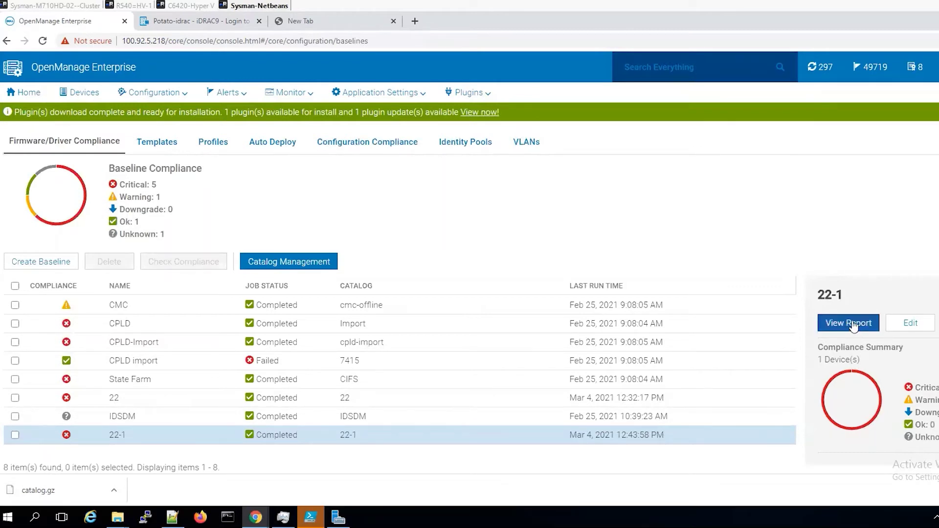
From the 22-1 report, update Potato-idrac's iDRAC with Lifecycle Controller firmware immediately
click(852, 323)
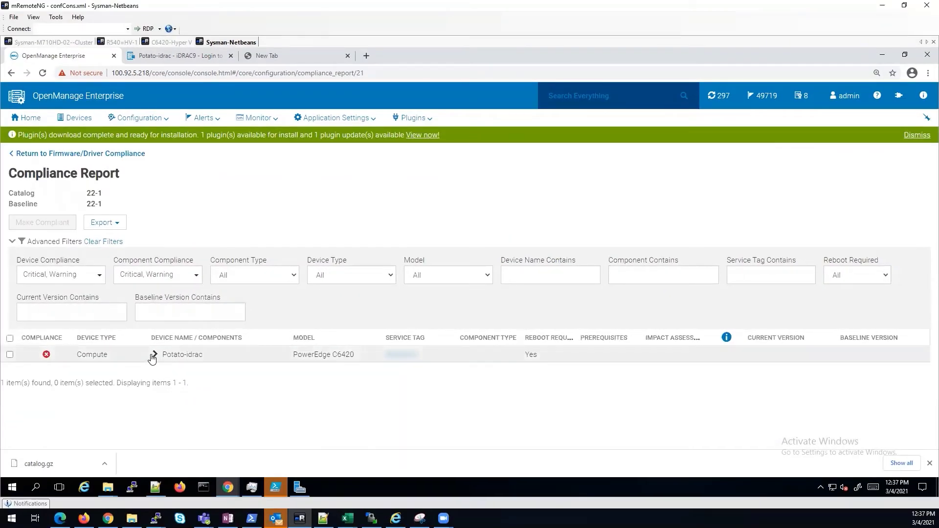
click(154, 354)
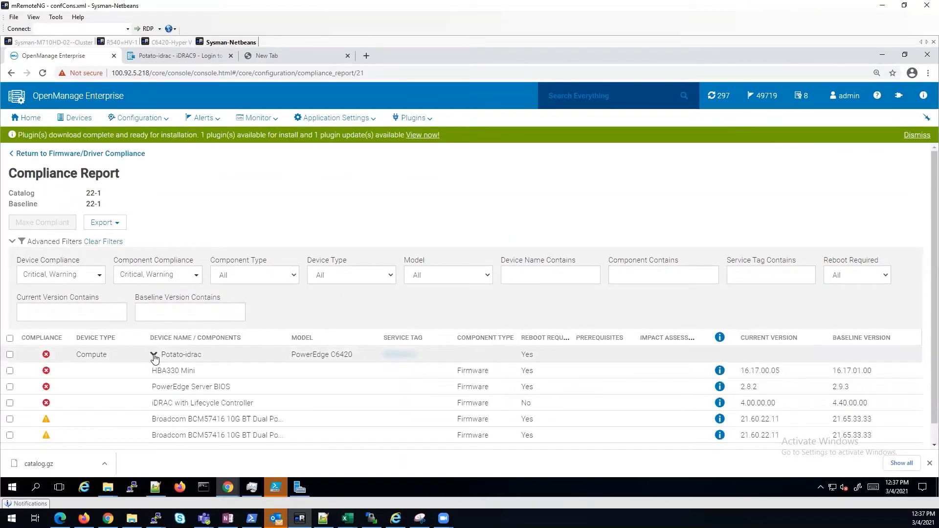
scroll(226, 320, down, 1)
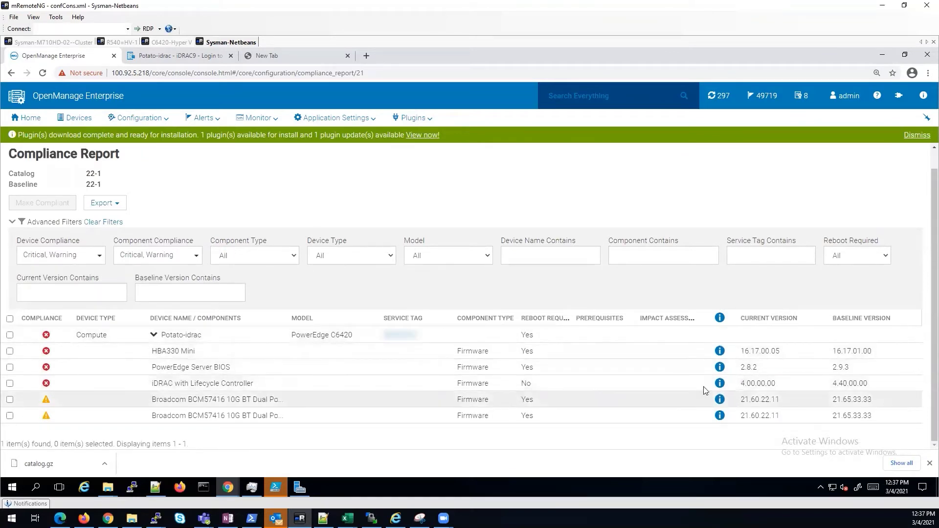
click(9, 383)
click(58, 203)
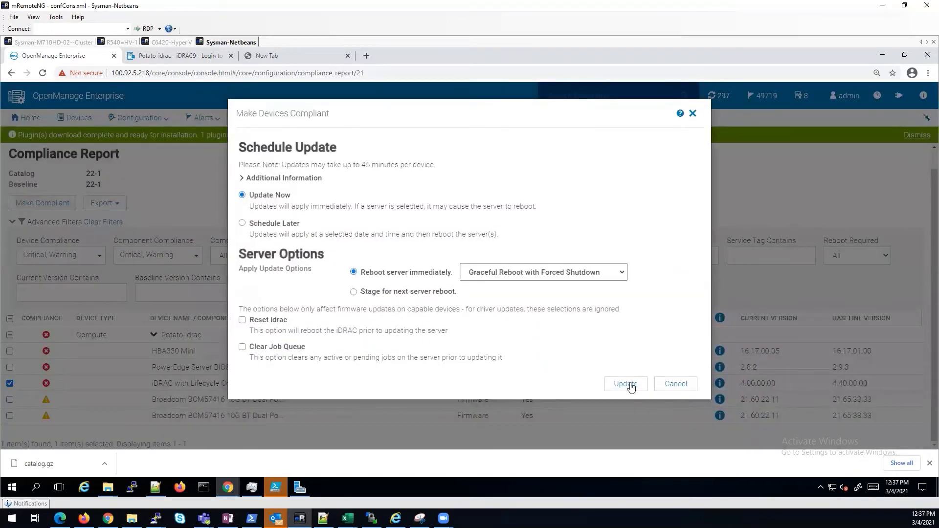
click(628, 383)
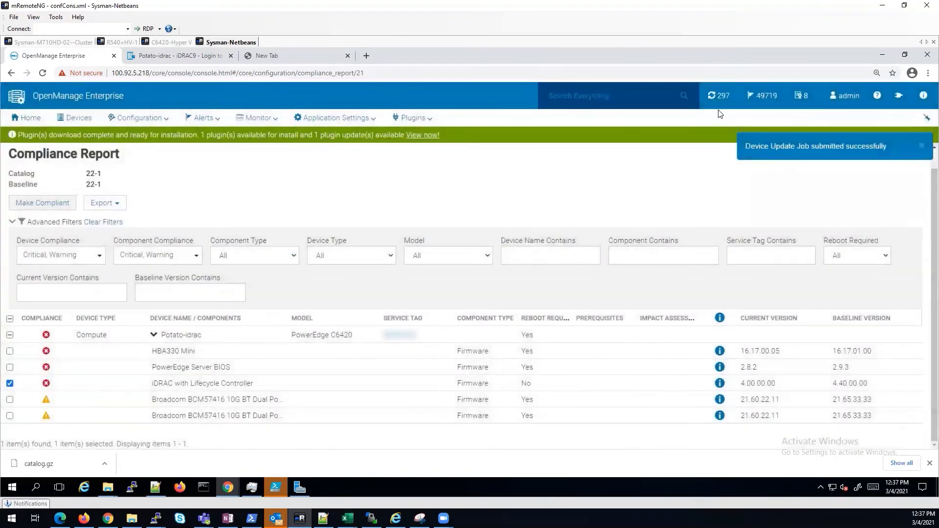
Open the Device Update: 22-1 job details and view Potato-idrac's failure messages
click(715, 95)
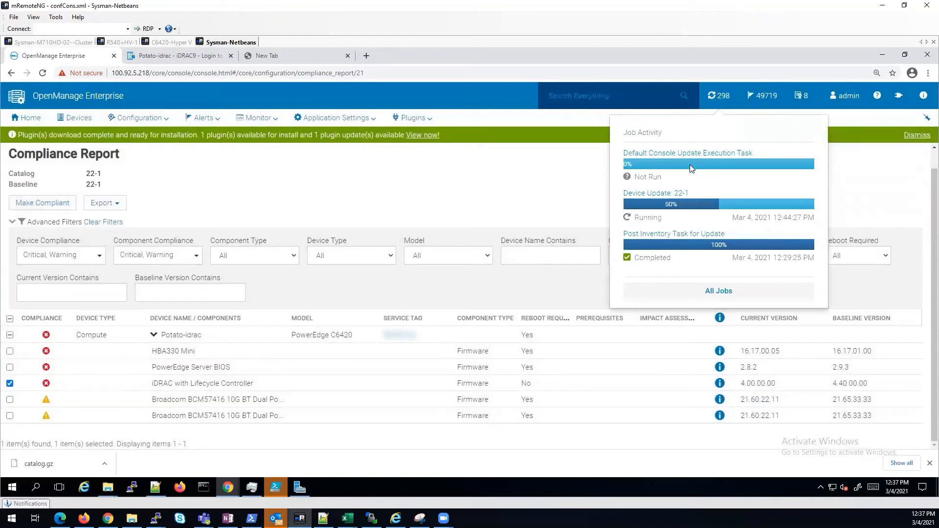
click(633, 193)
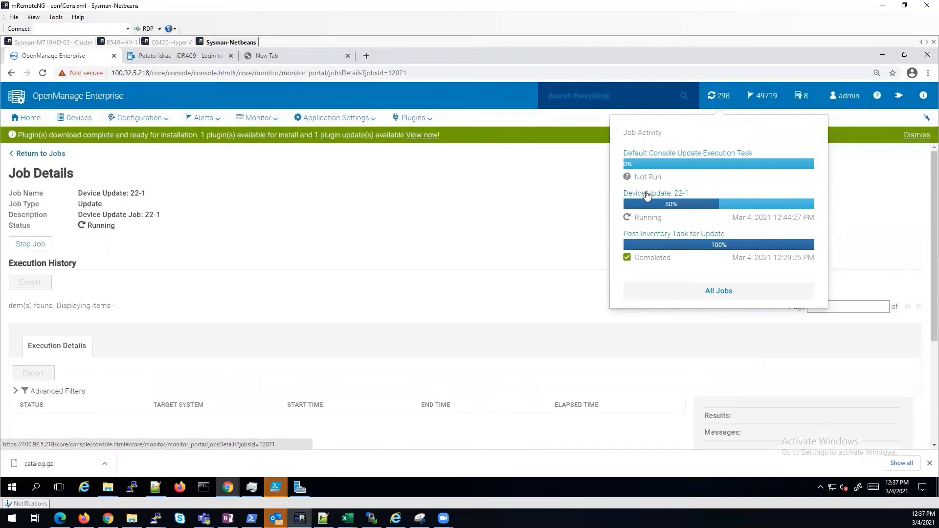
click(223, 325)
scroll(223, 228, down, 2)
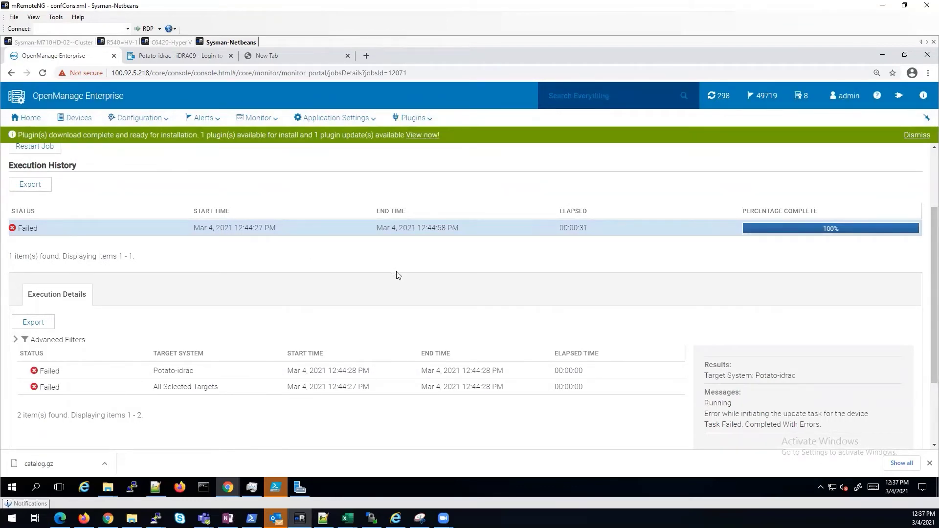
scroll(397, 275, down, 3)
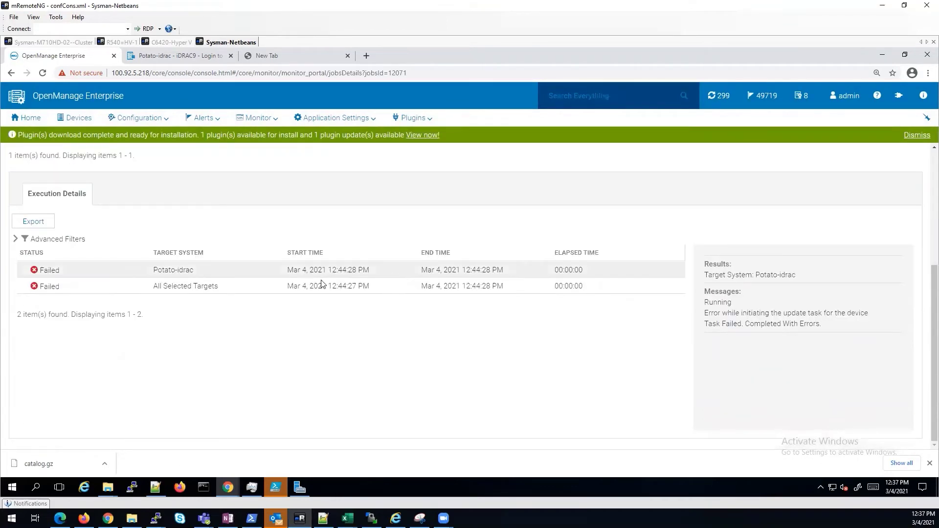
click(294, 273)
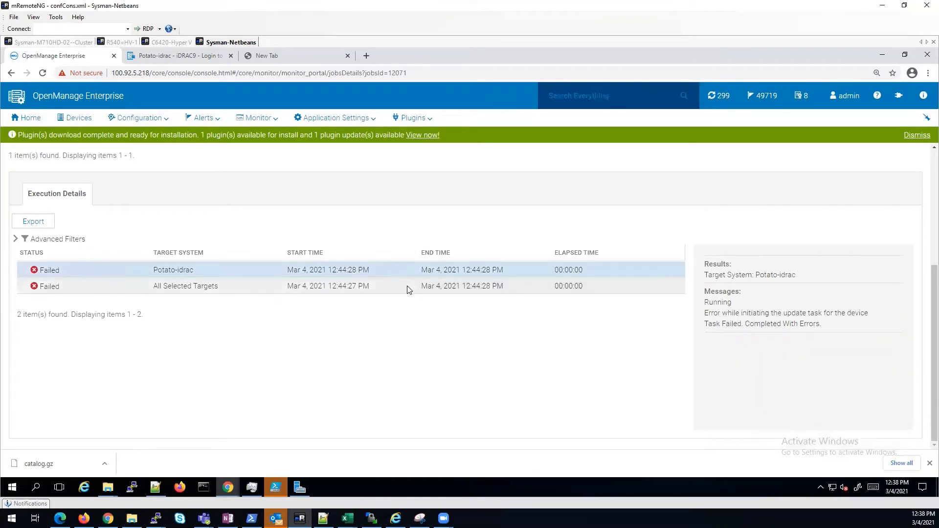
scroll(397, 283, up, 4)
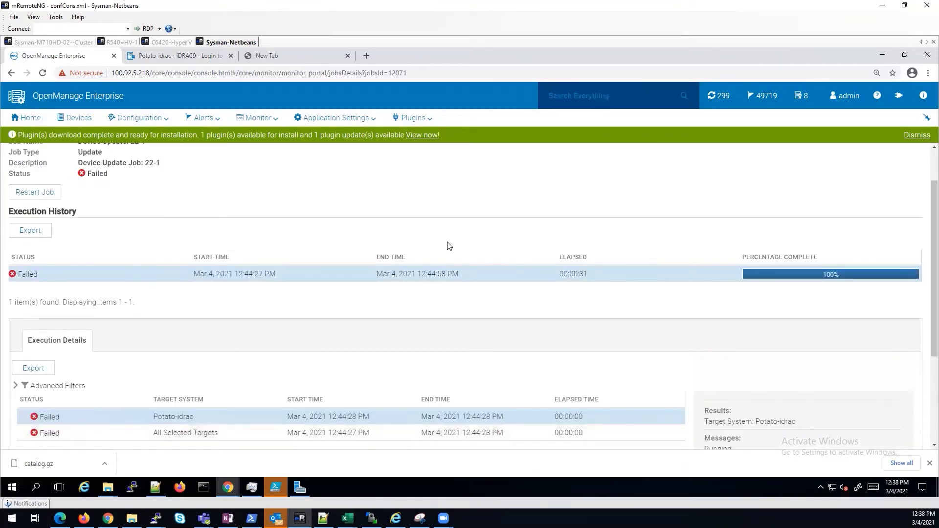
scroll(448, 247, up, 4)
scroll(453, 259, down, 6)
scroll(454, 259, down, 1)
Highlight the All Selected Targets package download failure, then briefly check the 22-1 folder
click(442, 293)
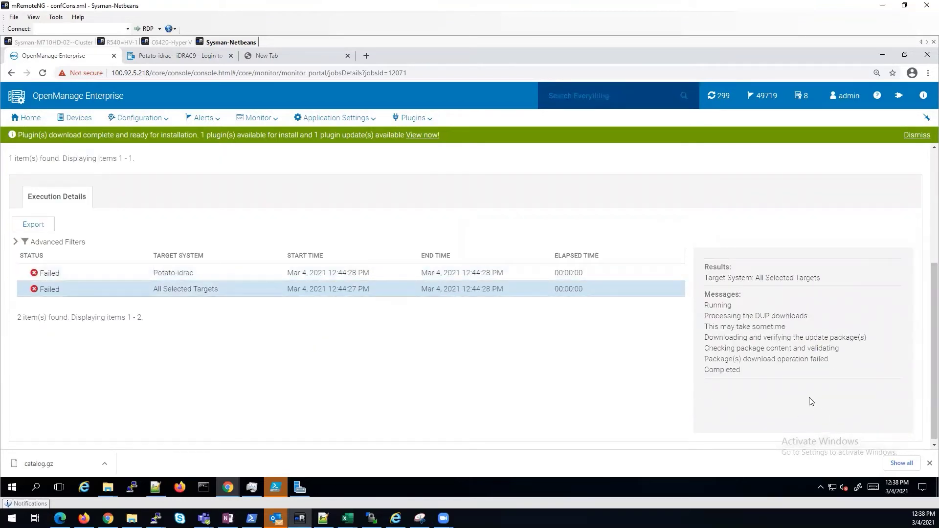
drag(705, 338, 852, 352)
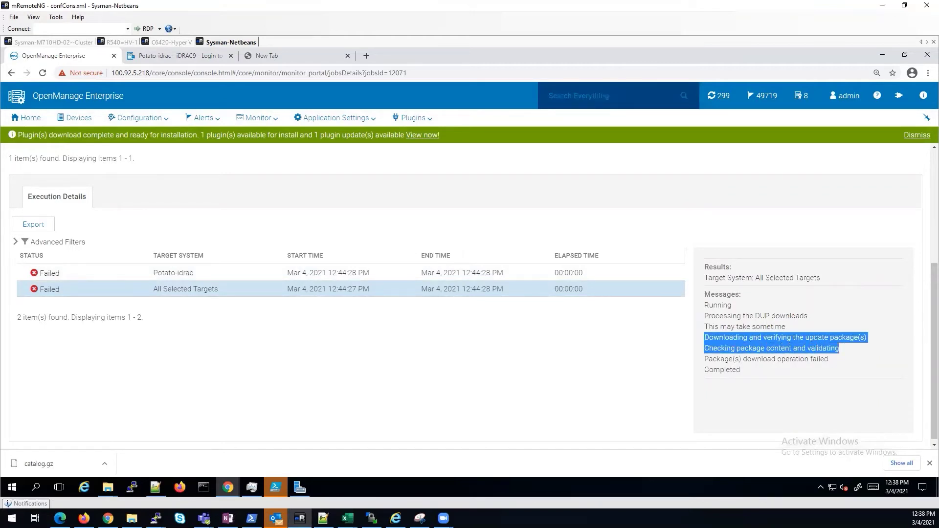
click(108, 488)
click(71, 454)
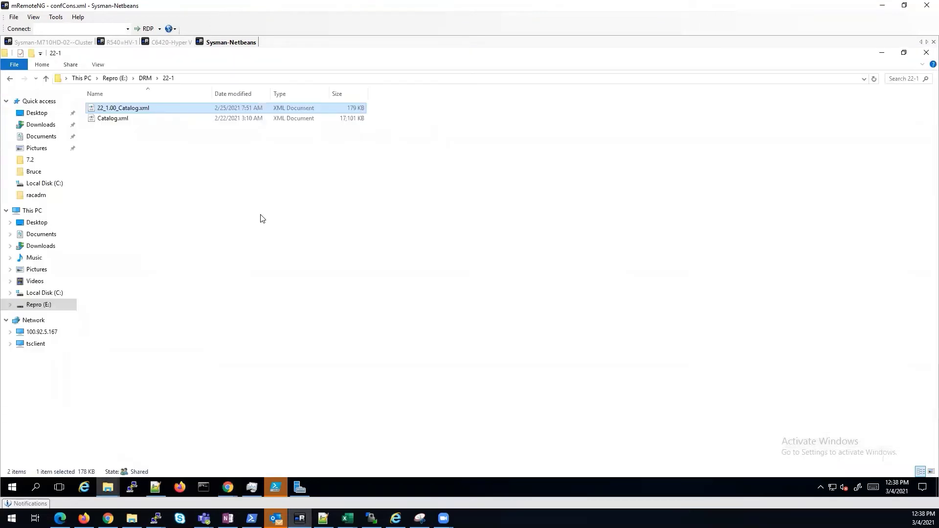
click(880, 53)
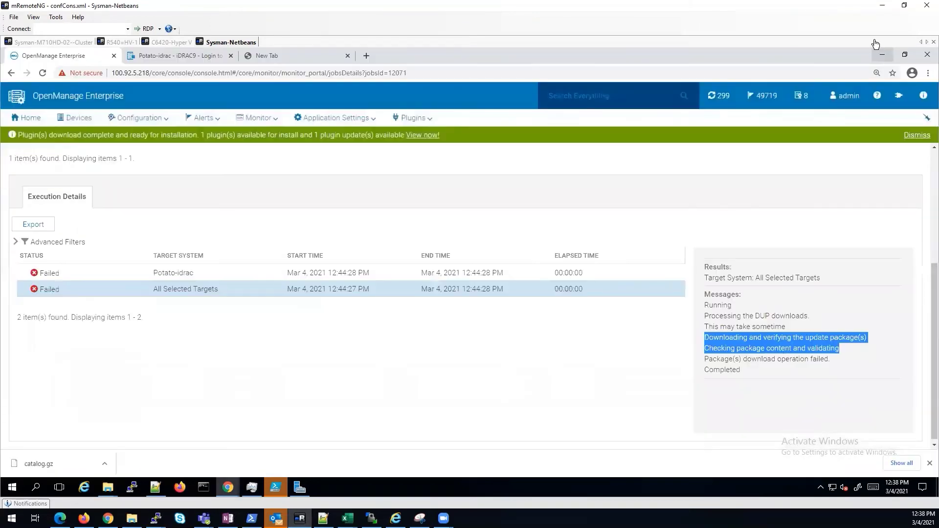
Under Configuration > Firmware/Driver Compliance, rerun Check Compliance on baseline 22
click(129, 120)
click(136, 135)
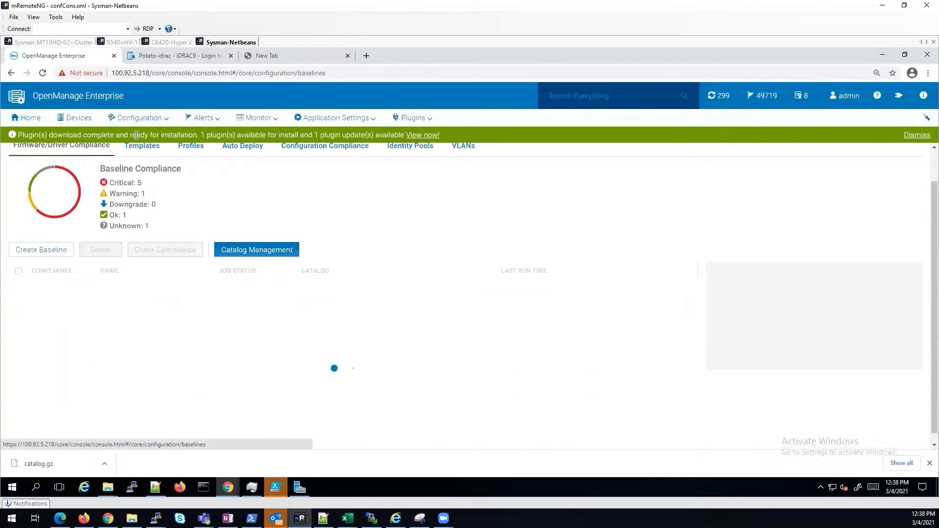
scroll(37, 274, down, 1)
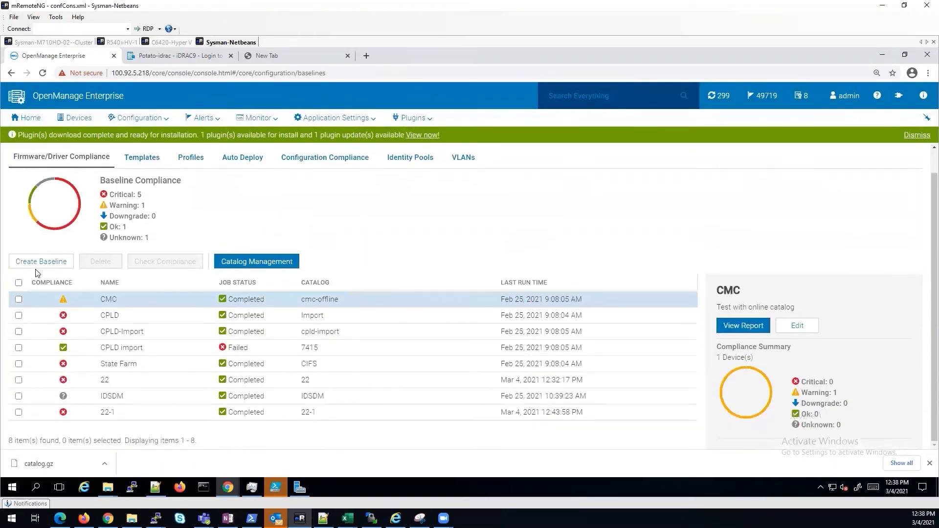
click(19, 380)
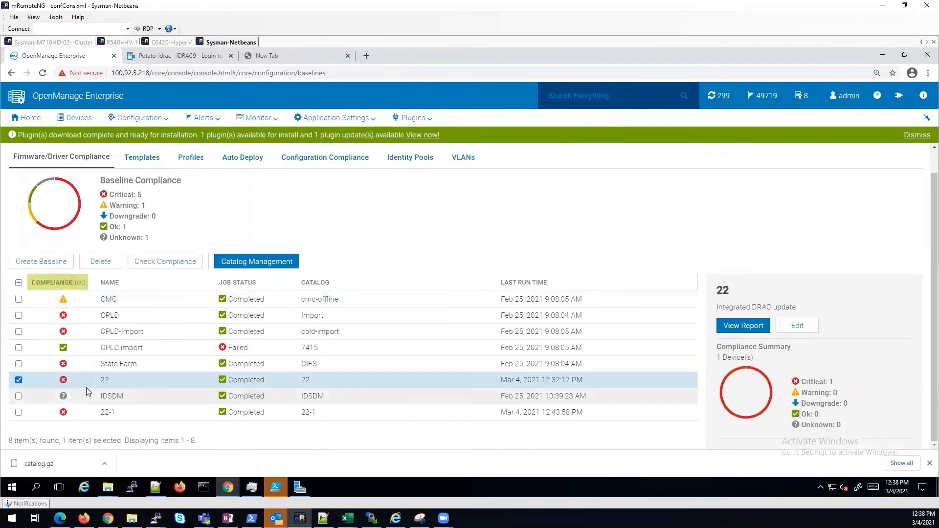
click(146, 265)
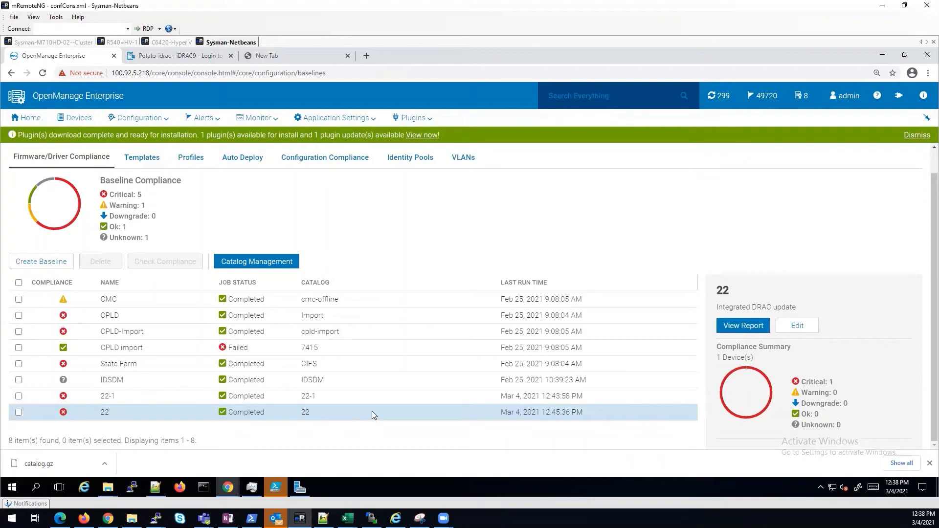
From baseline 22's report, update Potato-idrac's iDRAC with Lifecycle Controller firmware now
click(749, 329)
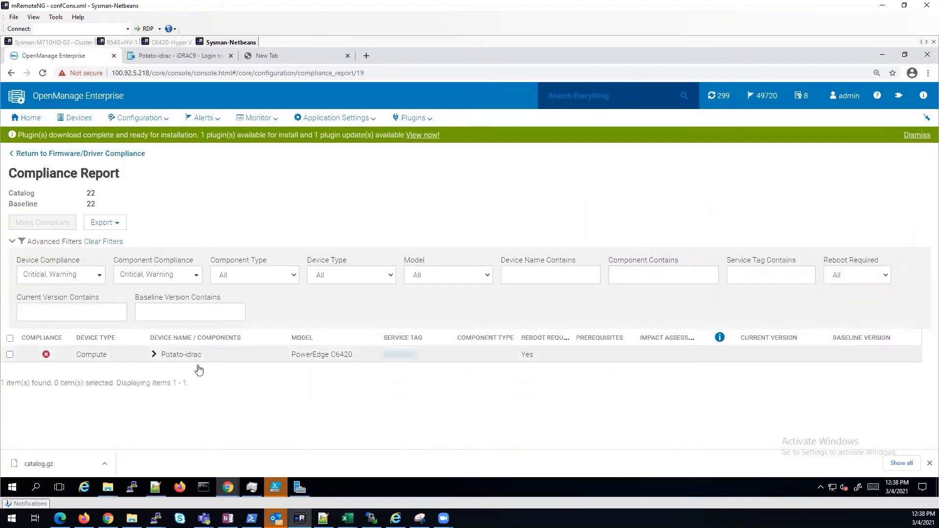
click(154, 355)
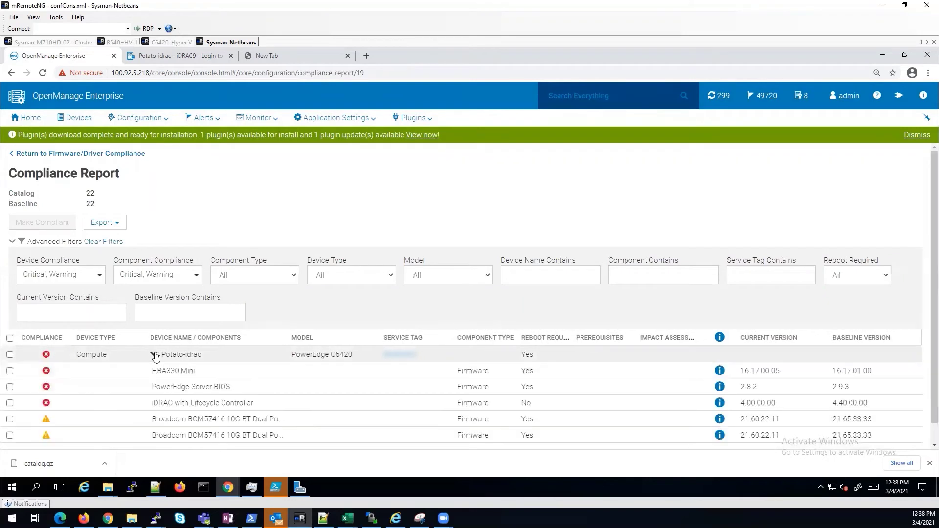
scroll(156, 345, down, 1)
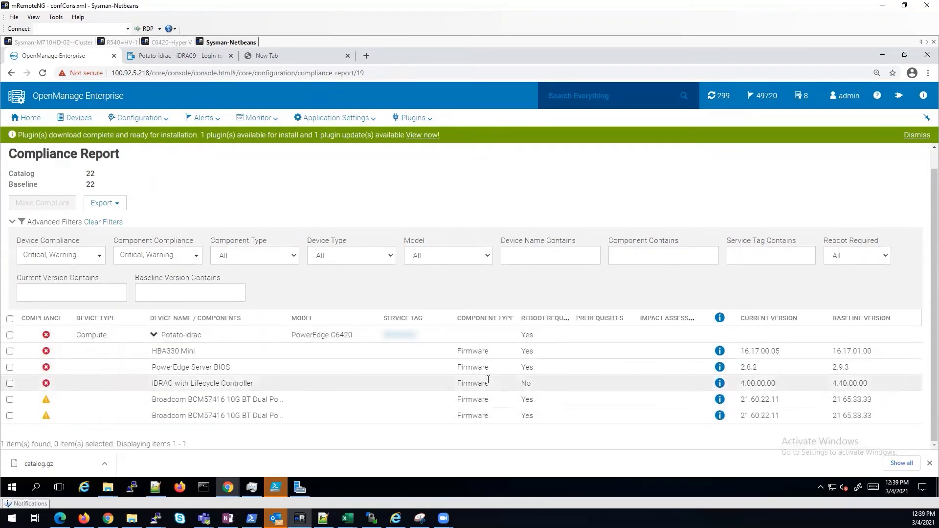
click(10, 384)
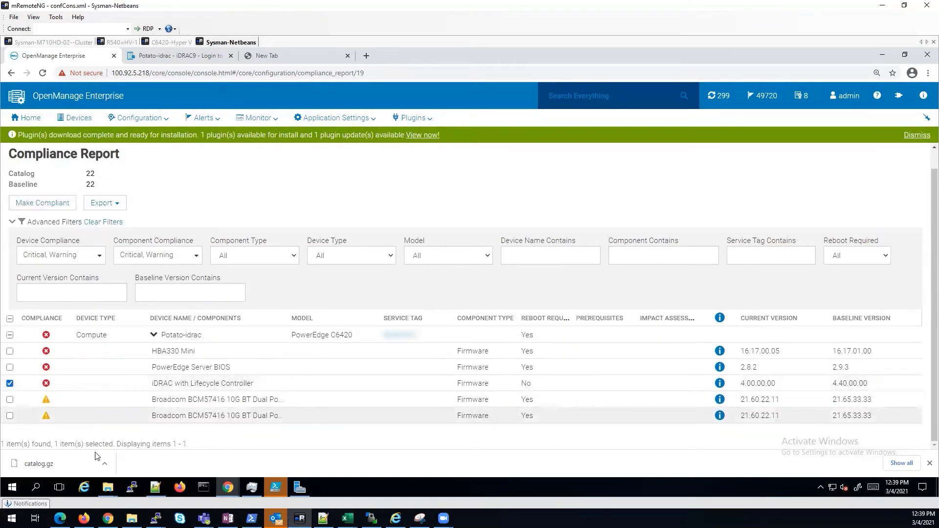
click(38, 205)
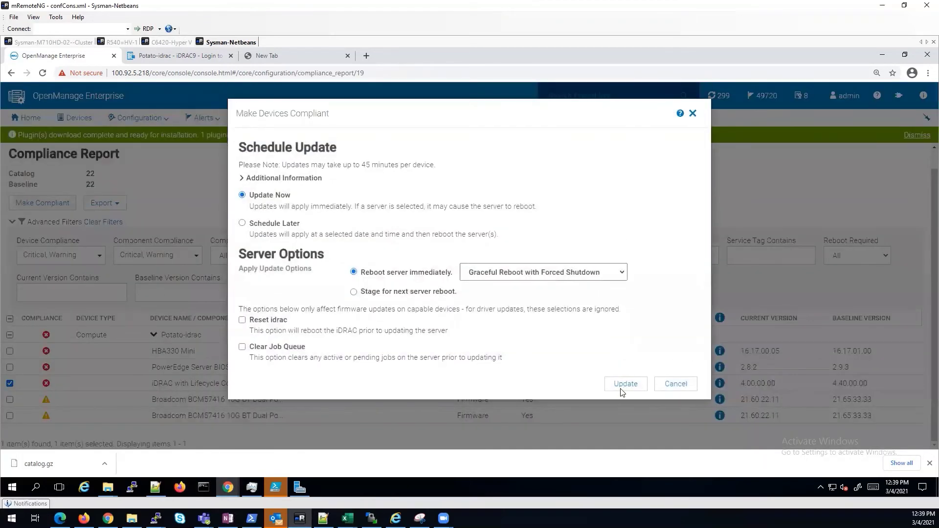
click(621, 385)
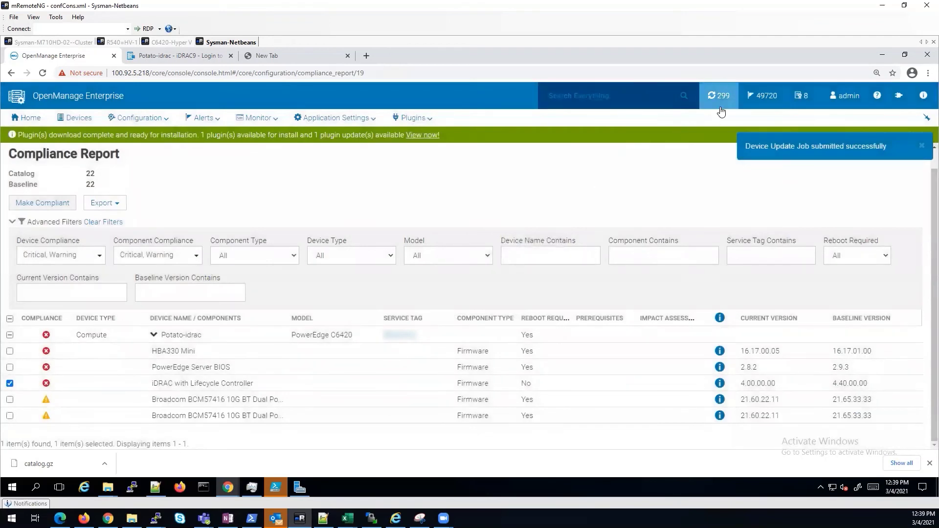
Open the Device Update: 22 job from Job Activity to watch its execution details
click(720, 102)
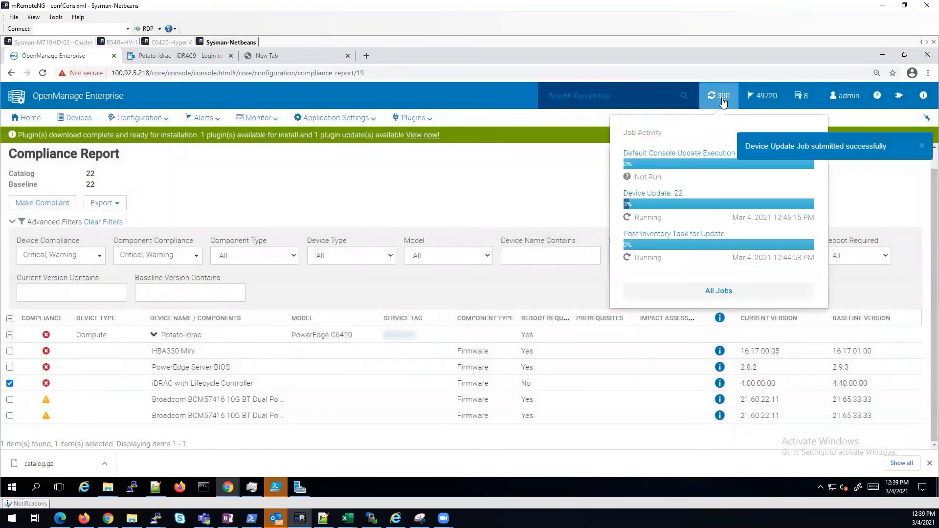
click(649, 194)
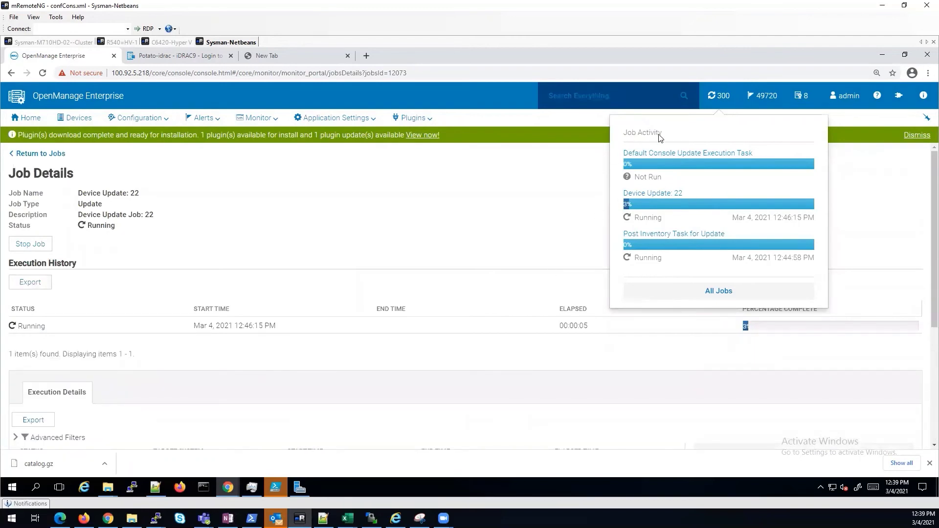
click(535, 213)
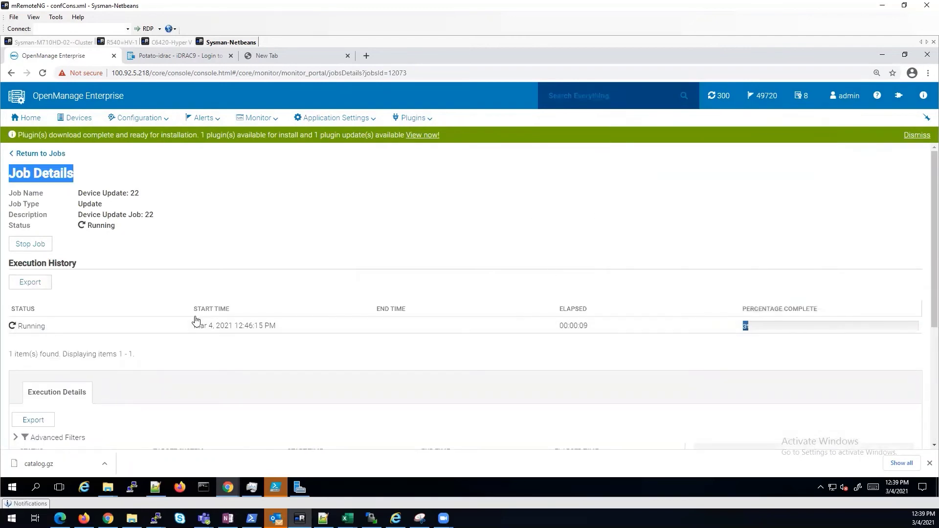
scroll(196, 321, down, 1)
scroll(196, 322, down, 1)
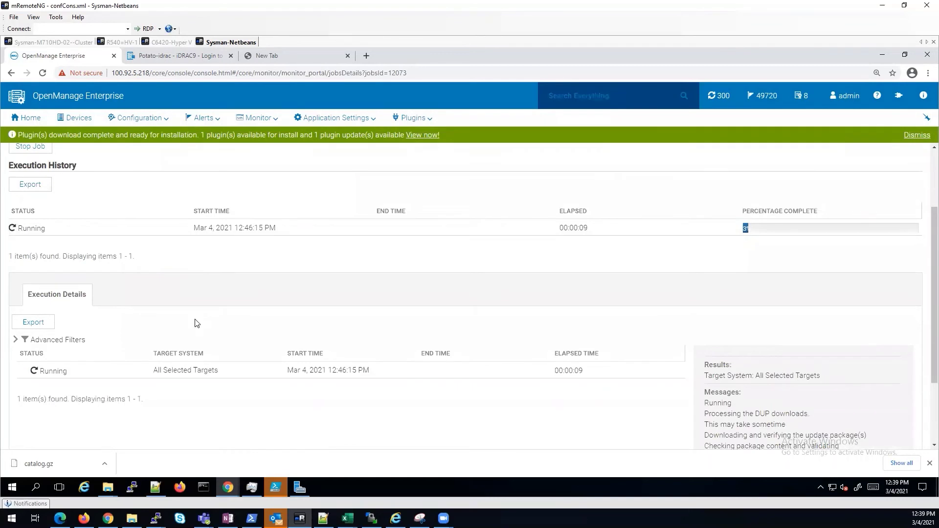
scroll(196, 321, down, 1)
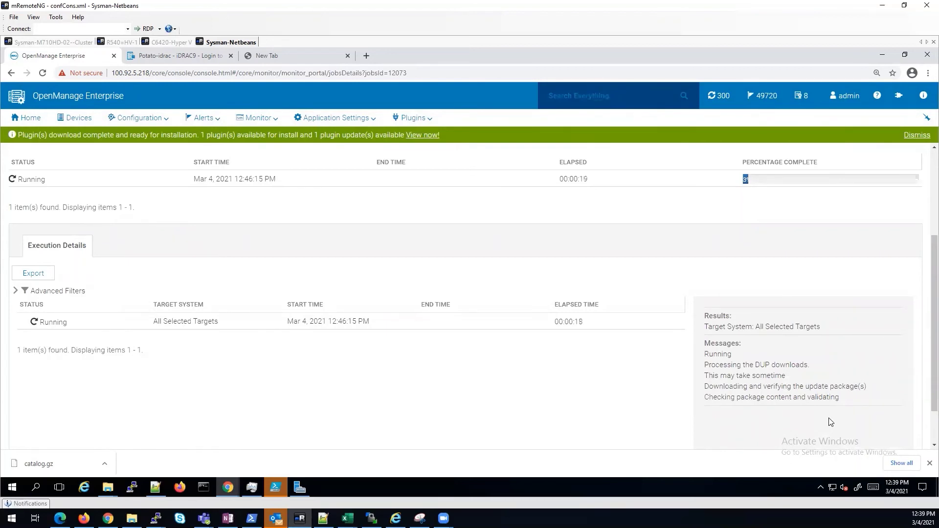
scroll(792, 336, down, 1)
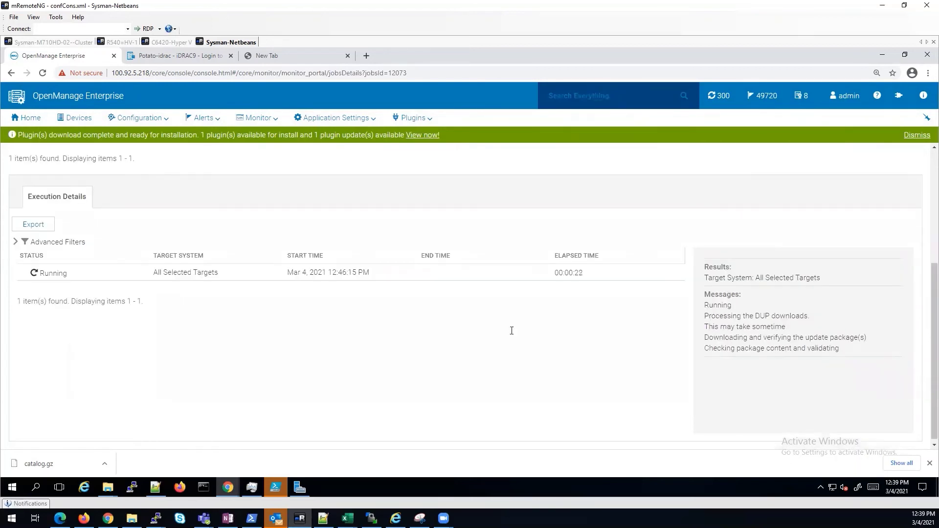
Browse E:\DRM\22 in Explorer to see its package folders and catalog, then minimize it
click(112, 493)
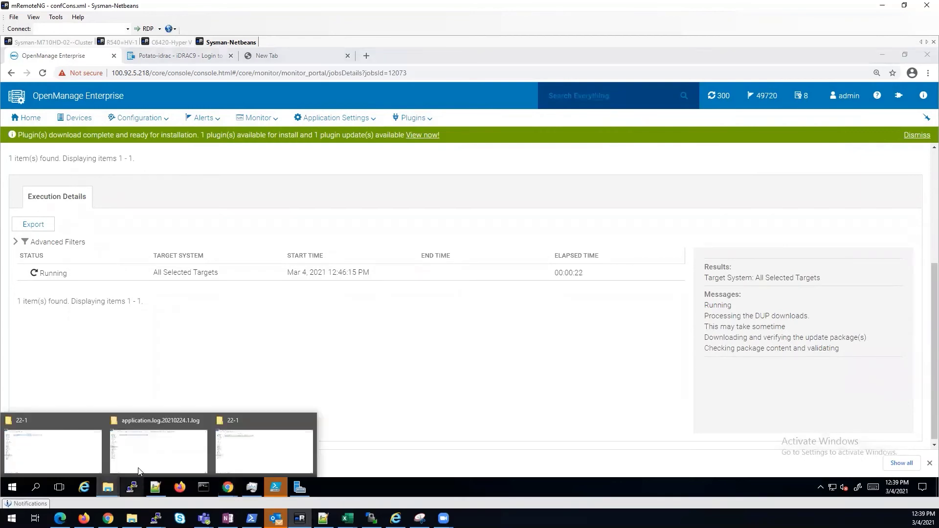
click(62, 446)
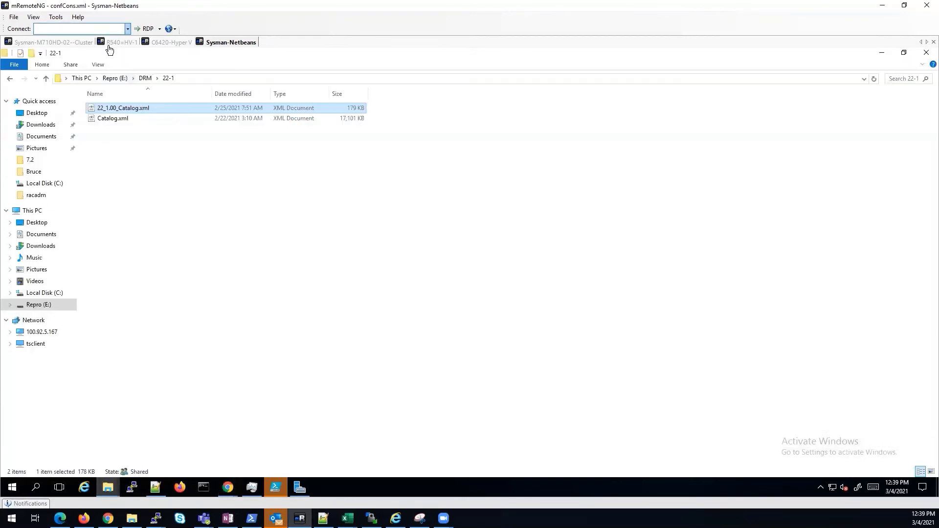
click(144, 78)
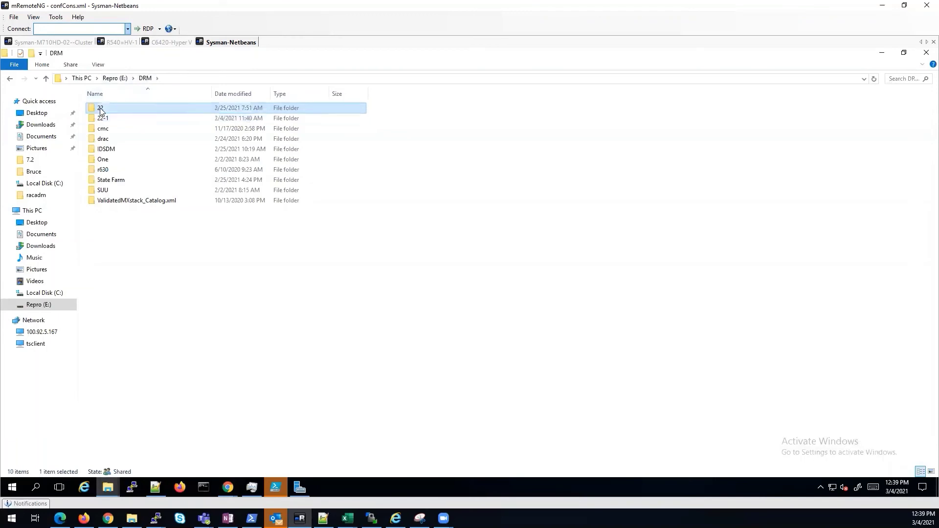
double_click(102, 109)
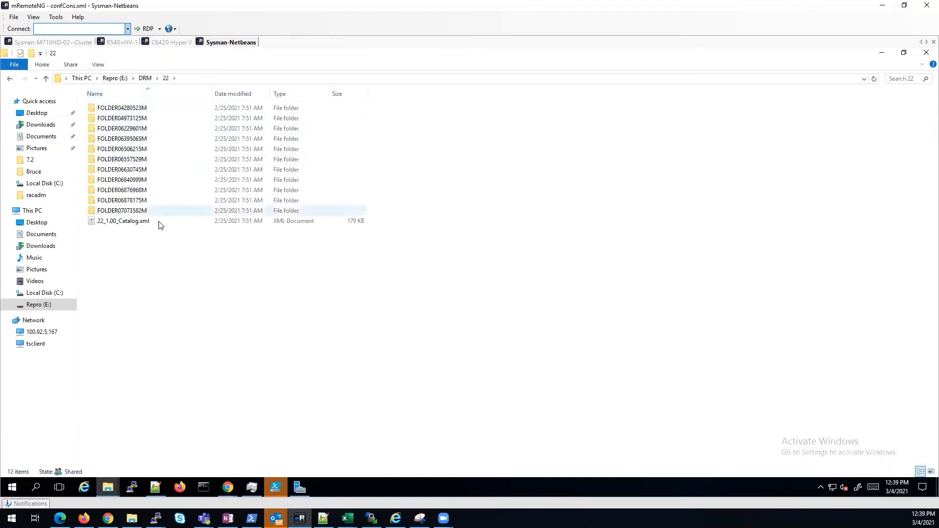
click(883, 55)
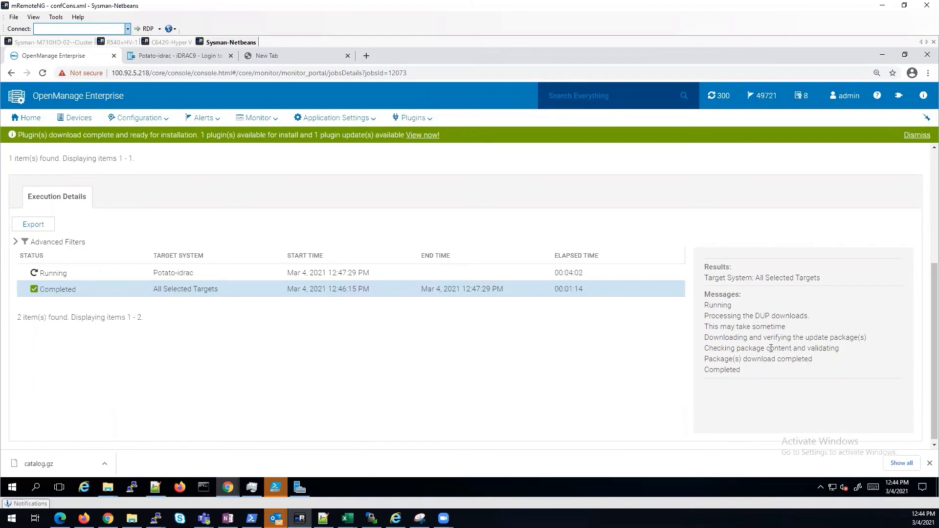
Show the running Potato-idrac run's messages: remote service ready and iDRAC update job initiated
click(358, 273)
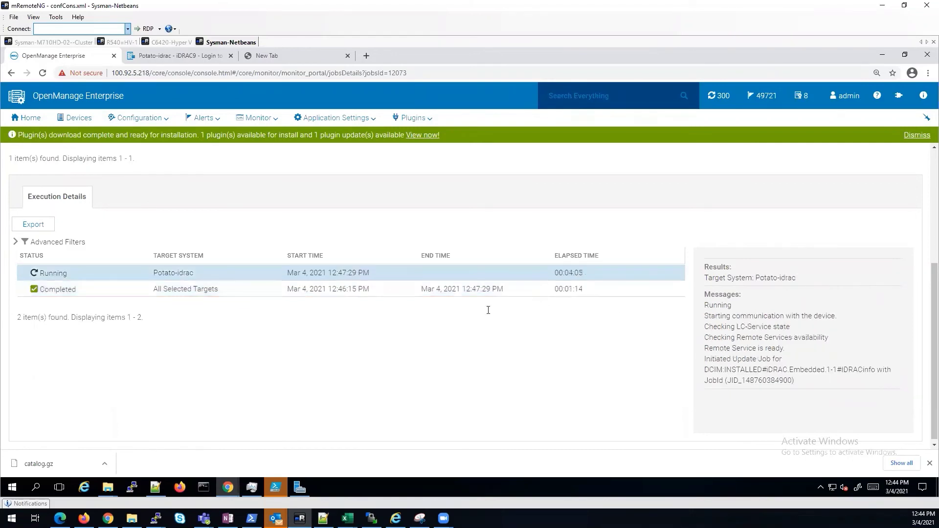